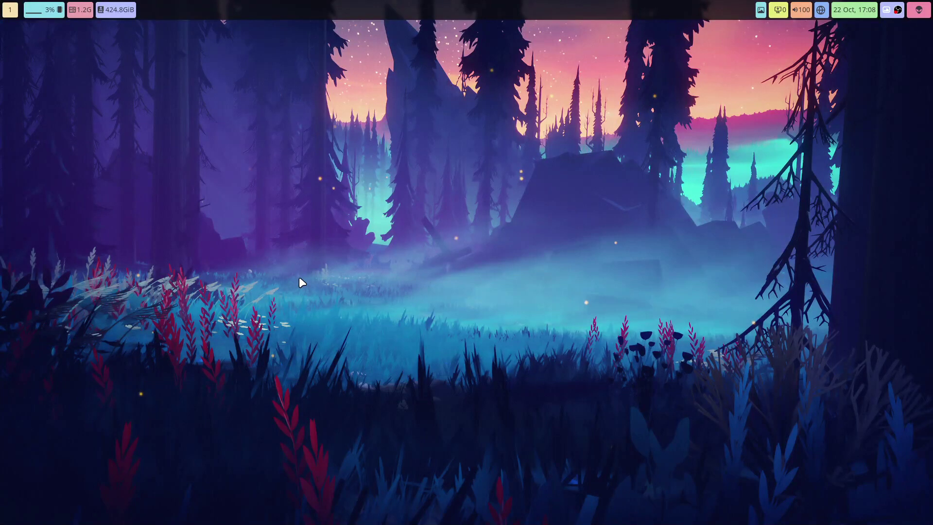
Open a terminal with system info, show the ISO build details, then close it.
{"action": "key", "text": "super+Return"}
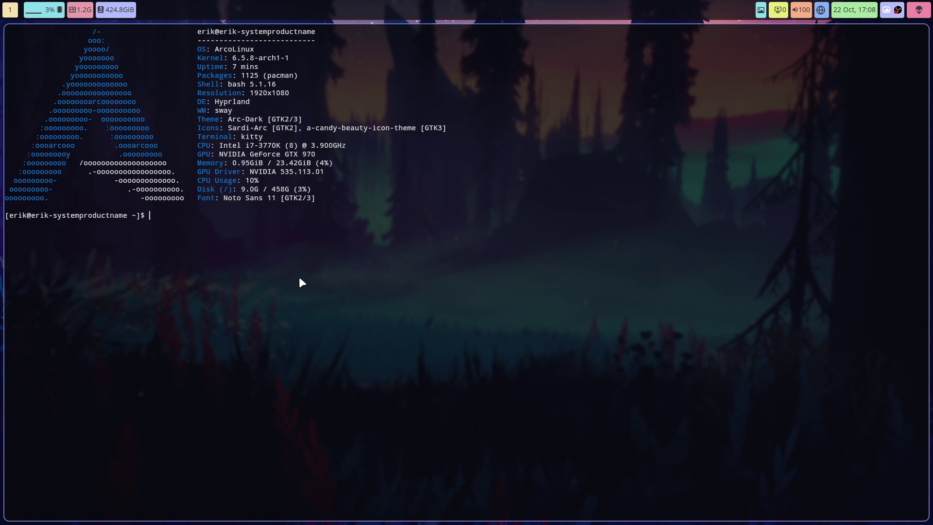
{"action": "type", "text": "iso"}
{"action": "key", "text": "Return"}
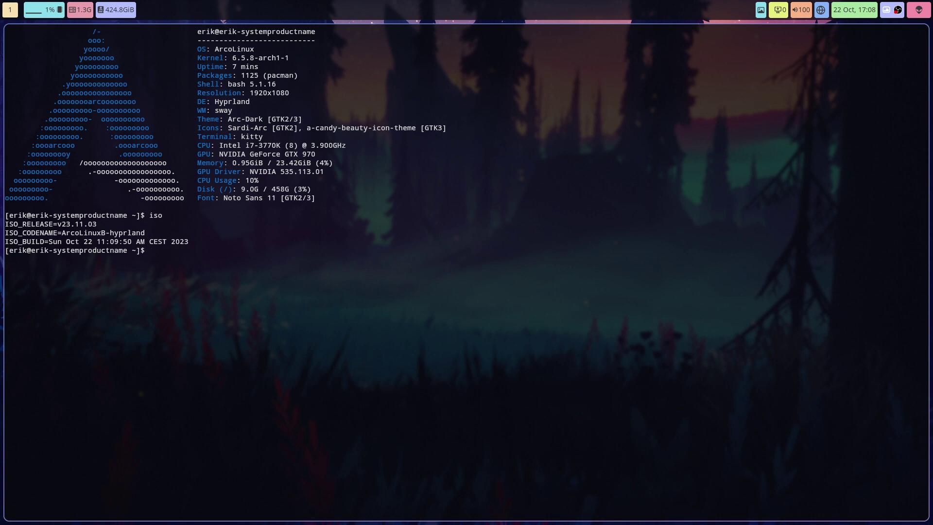
{"action": "type", "text": "w"}
{"action": "type", "text": "simplescreen"}
{"action": "key", "text": "Return"}
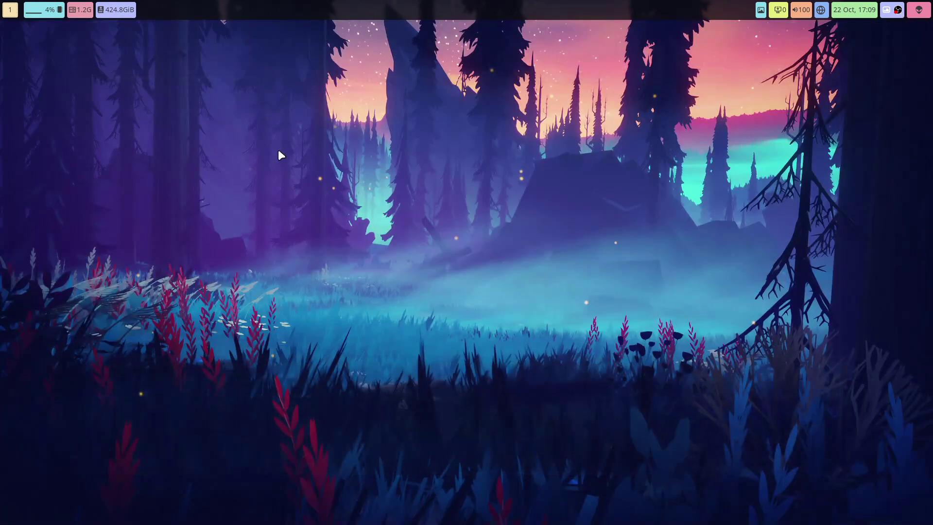
Reopen a terminal and highlight the 1920x1080 resolution value, then clear the selection.
{"action": "key", "text": "super+Return"}
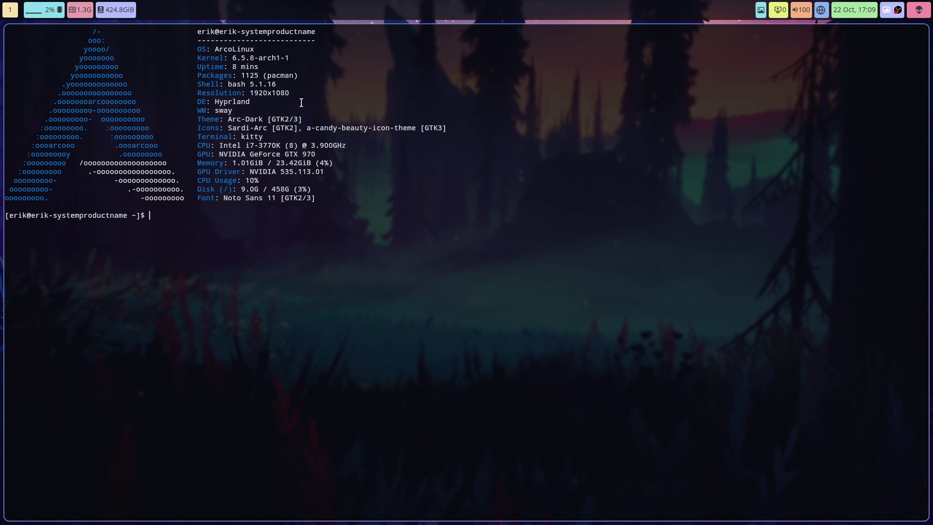
{"action": "left_click_drag", "start_coordinate": [250, 93], "coordinate": [293, 93]}
{"action": "left_click", "coordinate": [321, 240]}
Tile a second terminal and file manager windows, then close the extra windows.
{"action": "key", "text": "super+Return"}
{"action": "key", "text": "super+shift+Return"}
{"action": "key", "text": "super+shift+Return"}
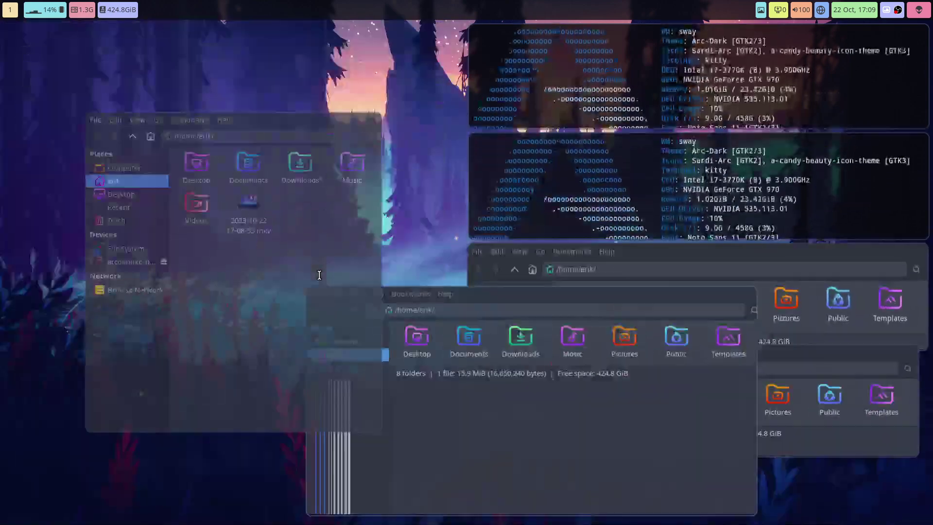
{"action": "key", "text": "super+q"}
{"action": "key", "text": "super+q"}
{"action": "key", "text": "super+q"}
{"action": "key", "text": "super+q"}
{"action": "key", "text": "super+q"}
{"action": "key", "text": "super+q"}
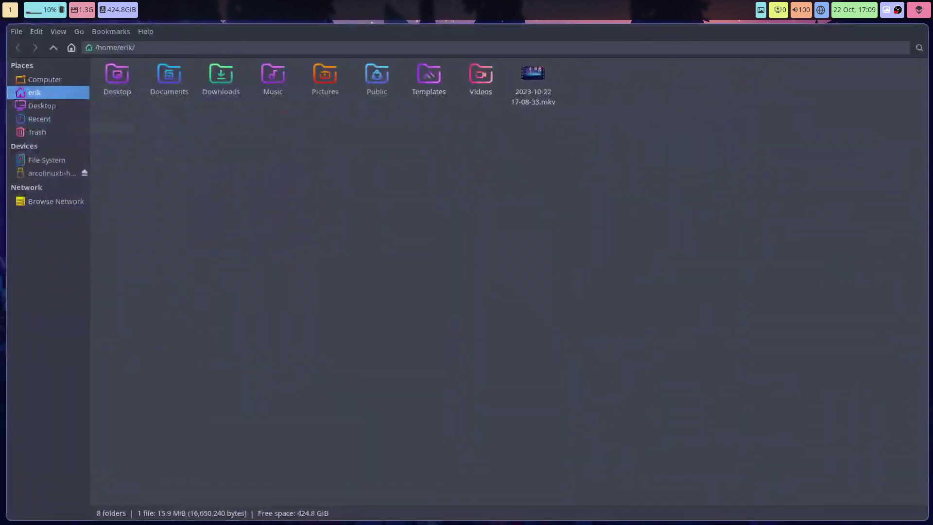
{"action": "key", "text": "super+q"}
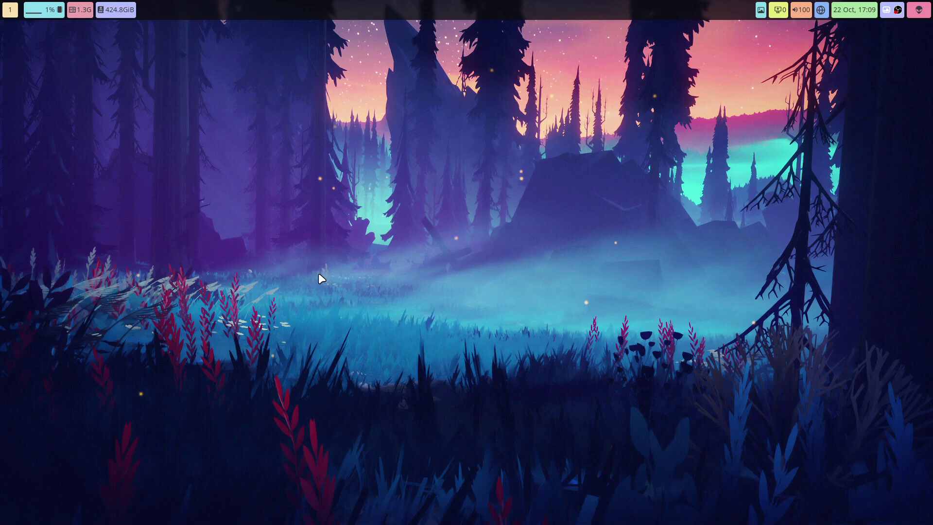
Launch NVIDIA X Server Settings from the 'nv' launcher search and open the OBS tray menu.
{"action": "key", "text": "super+d"}
{"action": "type", "text": "nv"}
{"action": "key", "text": "Return"}
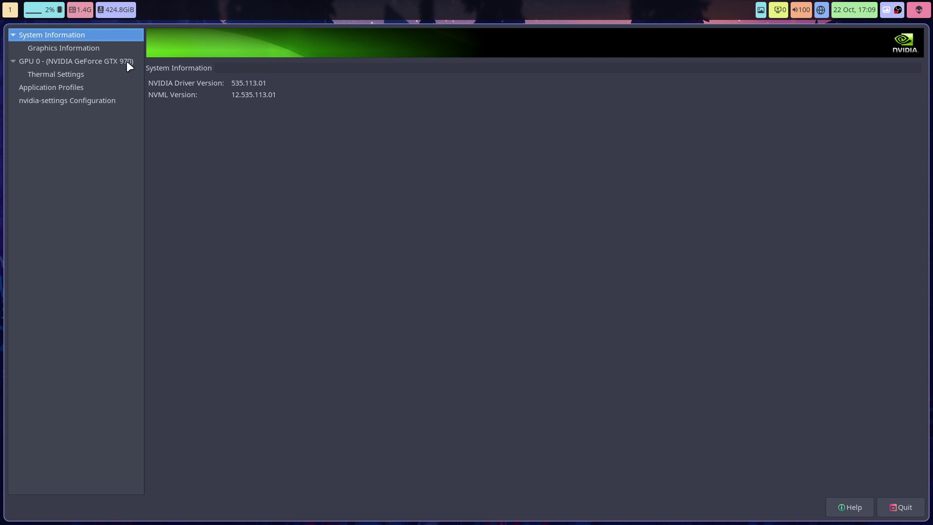
{"action": "right_click", "coordinate": [899, 11]}
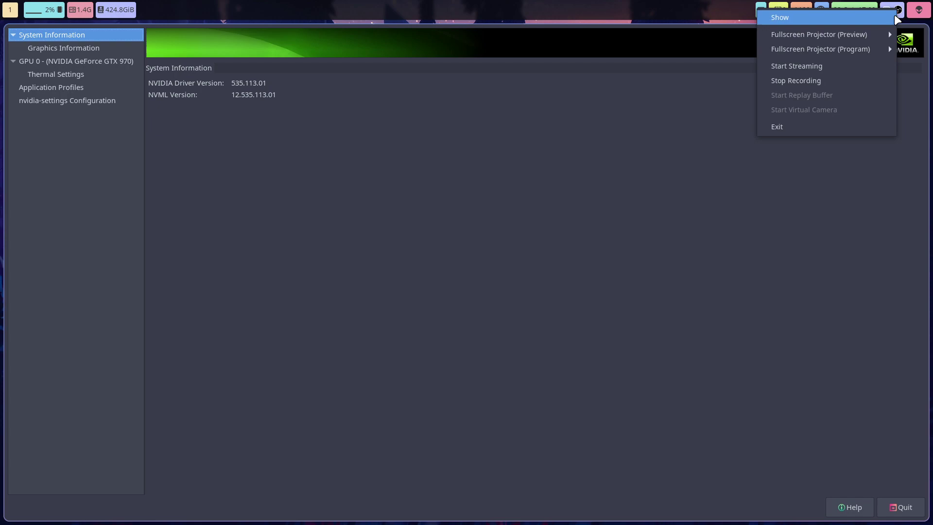